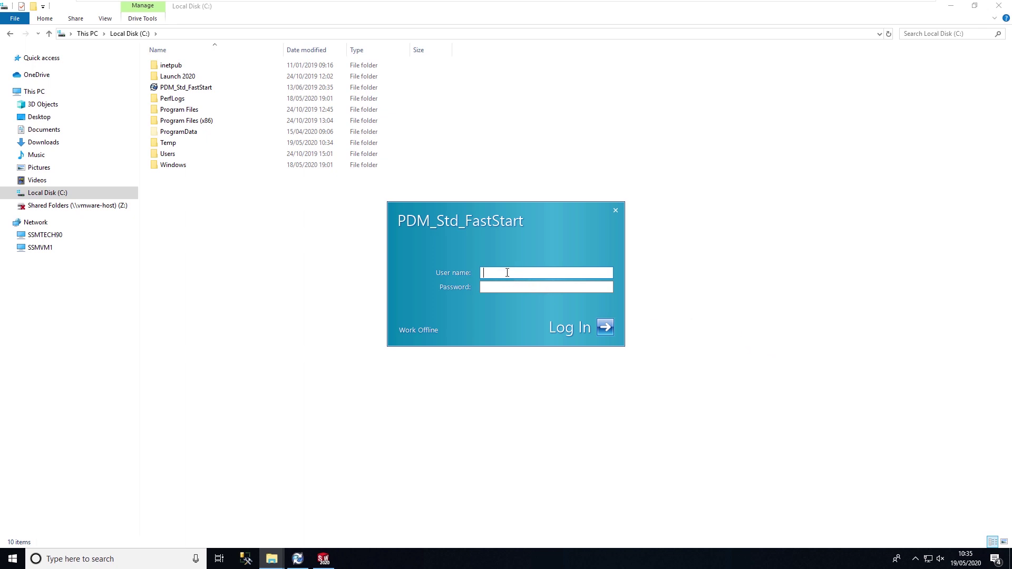
Step: Log in to the vault as Admin and browse into Projects > Flash Light
type("Admin")
key("Return")
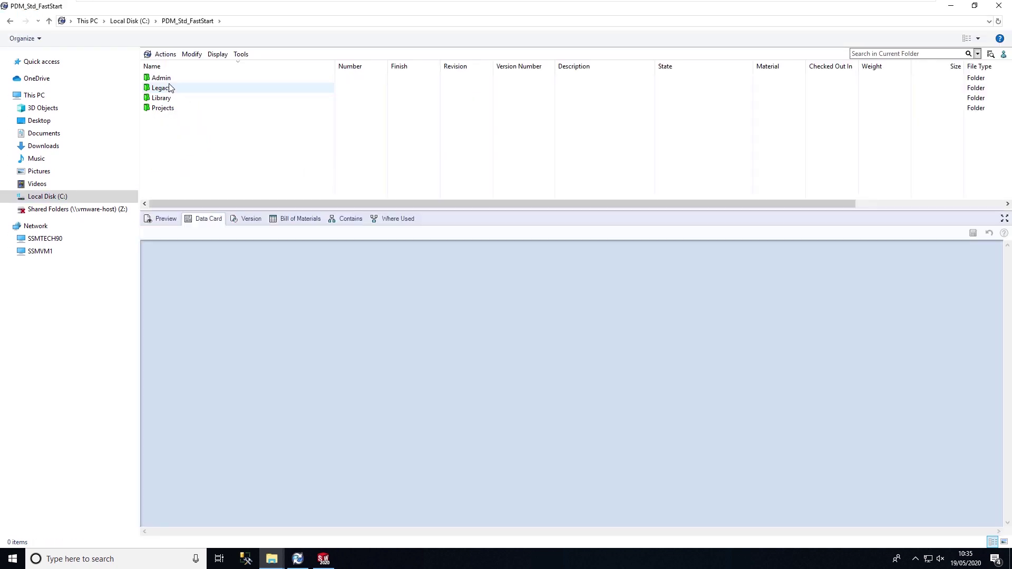
double_click(168, 108)
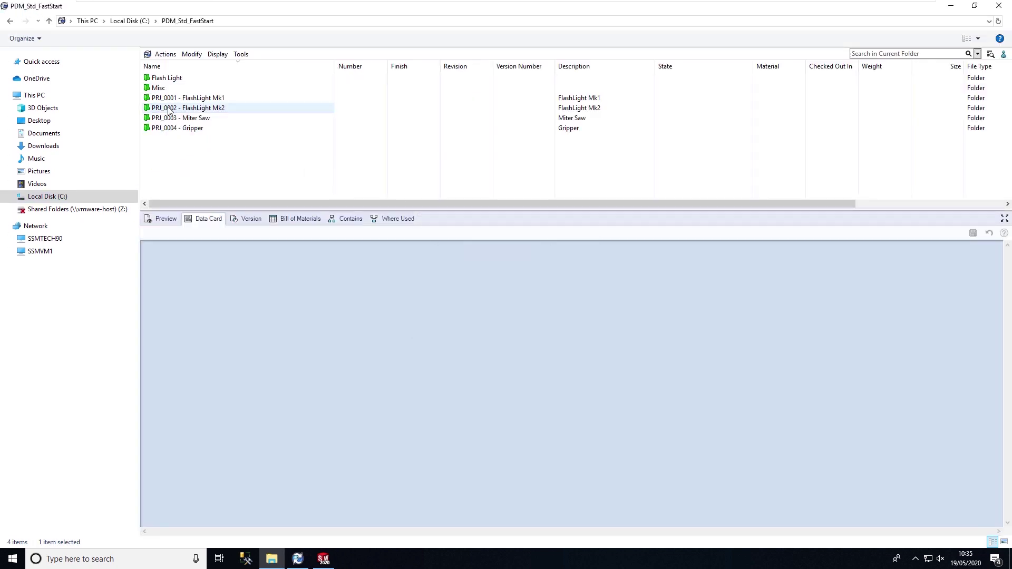
double_click(167, 79)
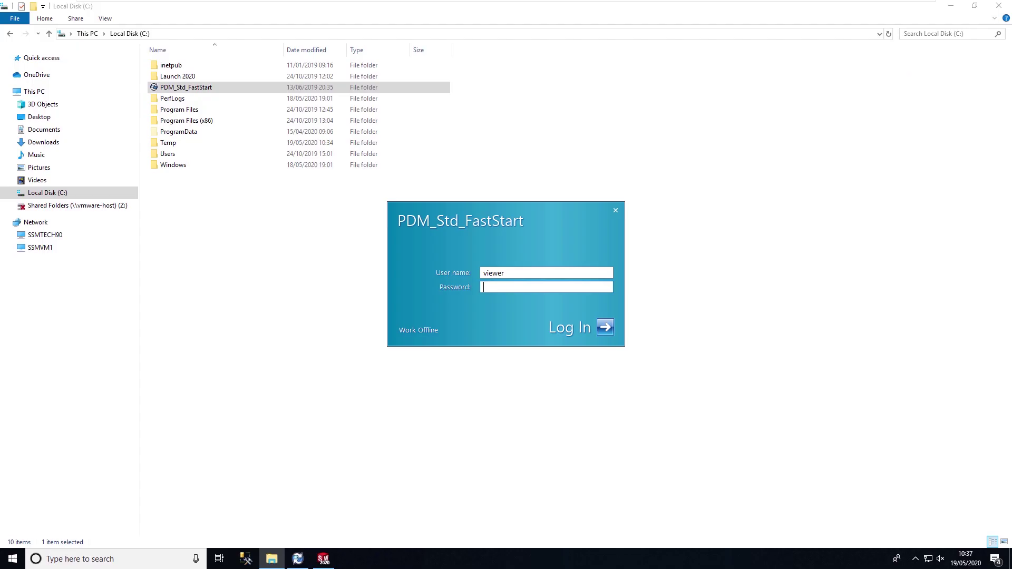
Step: Log back in with user name 'admin' and open the Projects > Flash Light folder
double_click(491, 273)
type("admin")
key("Return")
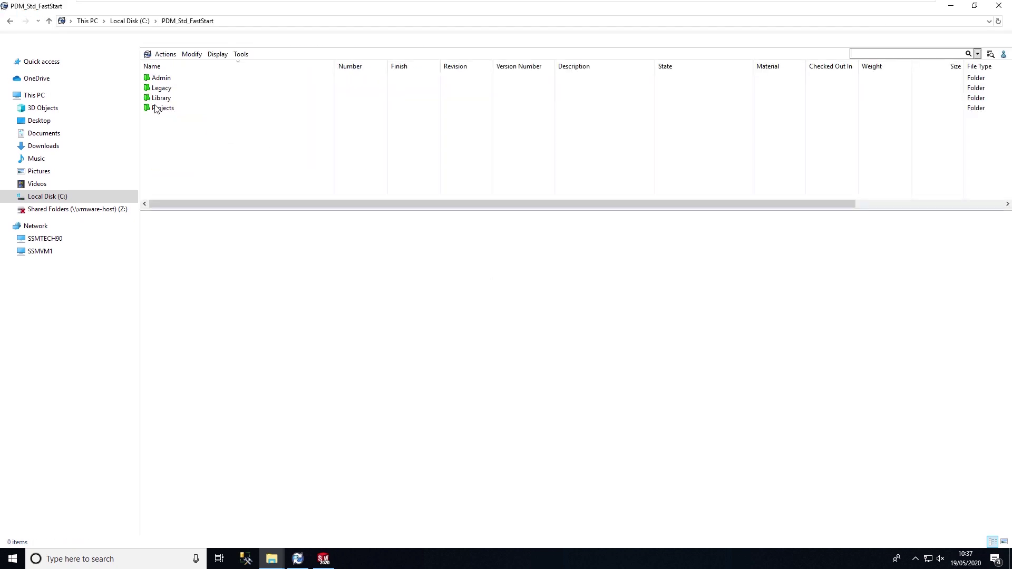
left_click(163, 108)
double_click(163, 108)
left_click(174, 79)
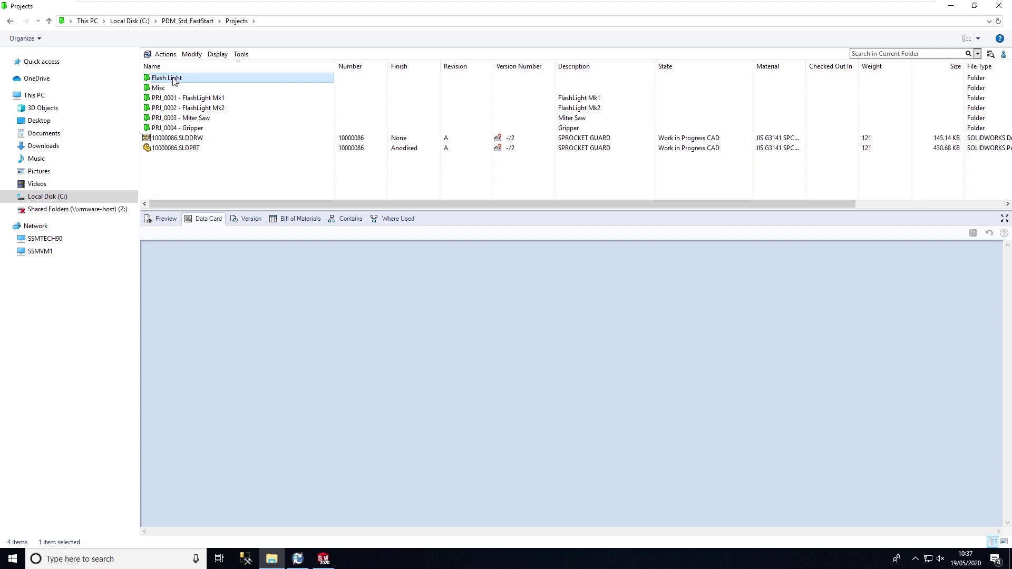
double_click(174, 79)
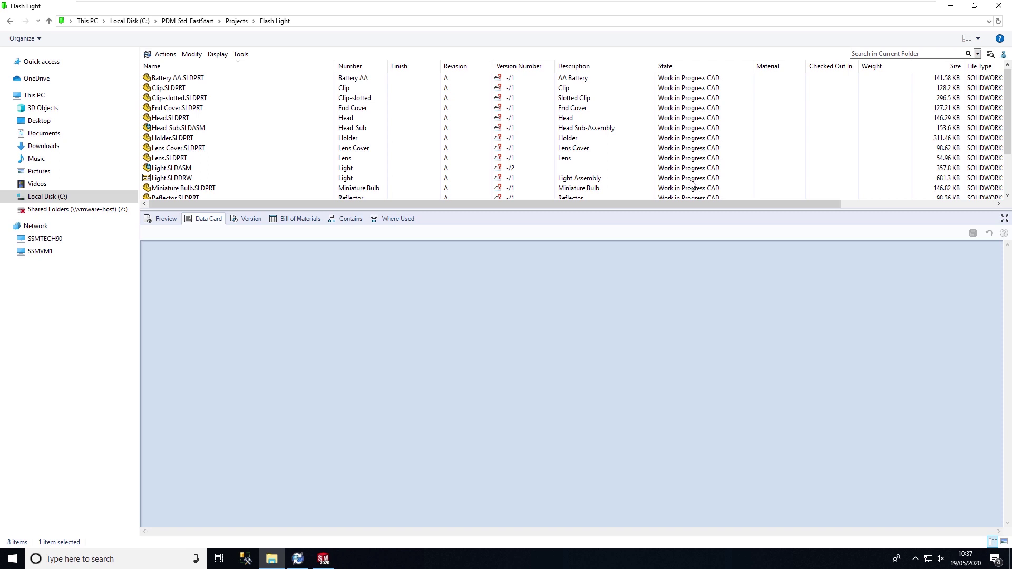
Step: Start Submit for Checking on Light.SLDDRW with the transition comment 'Needs checking'
right_click(174, 179)
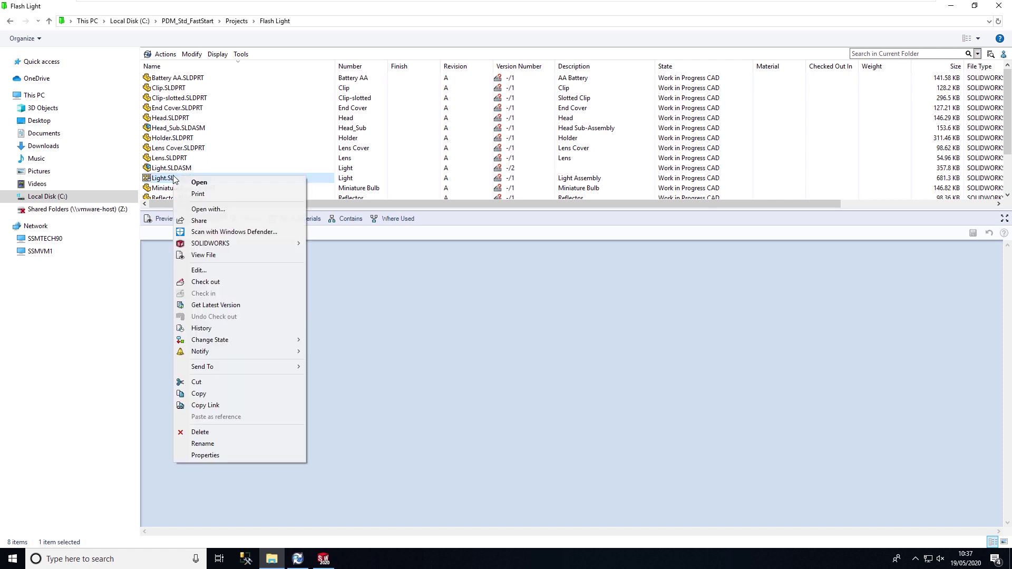
mouse_move(235, 340)
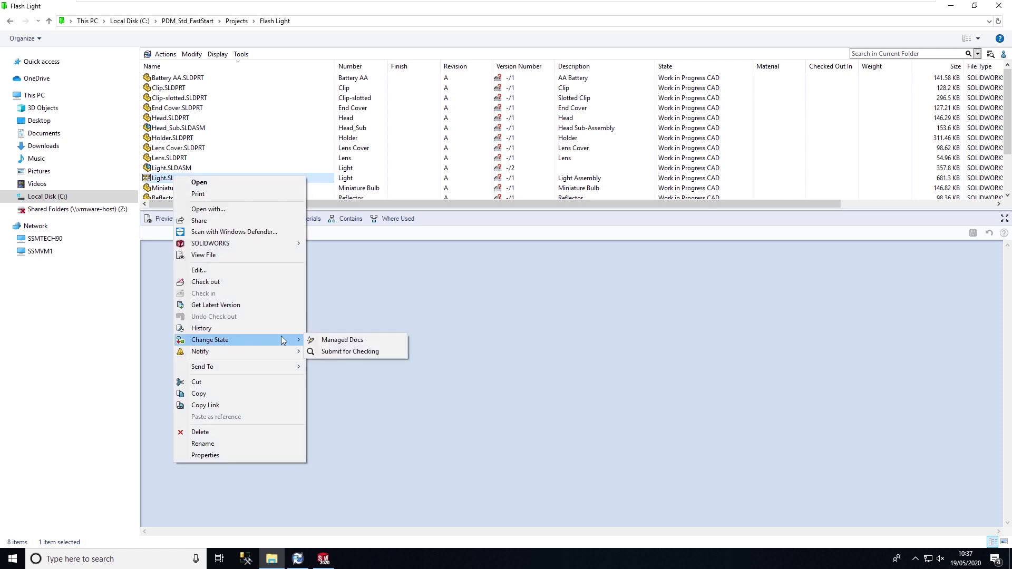
left_click(343, 352)
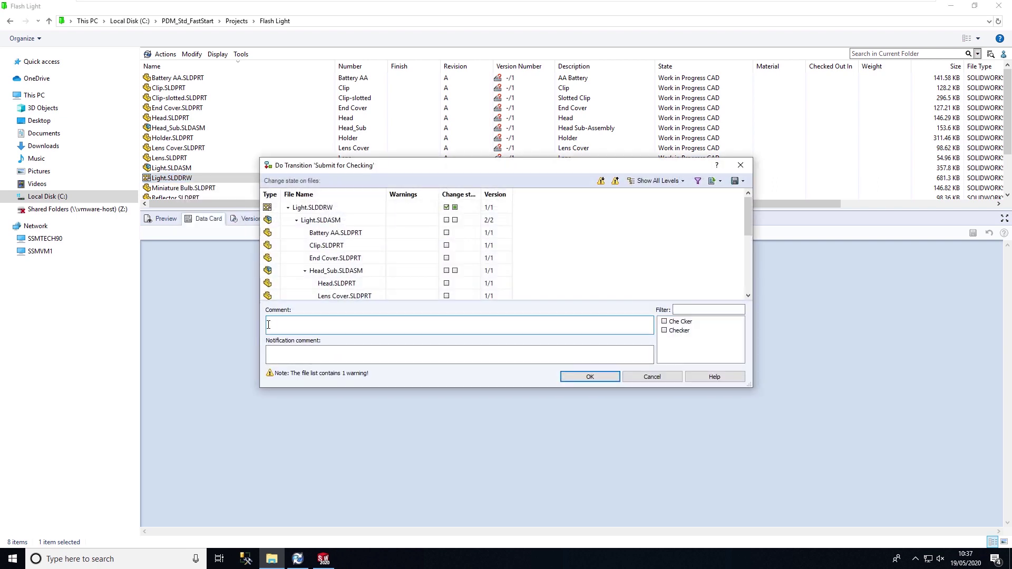
type("Needs checking")
Step: Add the notification comment 'Please check as this is urgent for MFG'
left_click(287, 355)
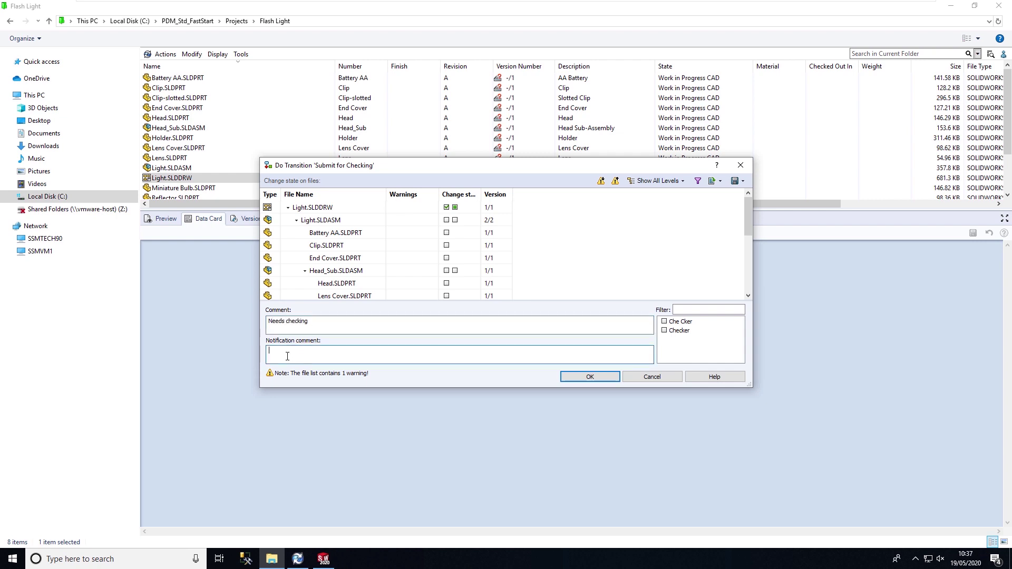
type("Please check as this is urgent for")
key("BackSpace")
key("BackSpace")
type("MFG")
Step: Notify both checkers, include all referenced files, and confirm the submission
left_click(664, 322)
left_click(664, 330)
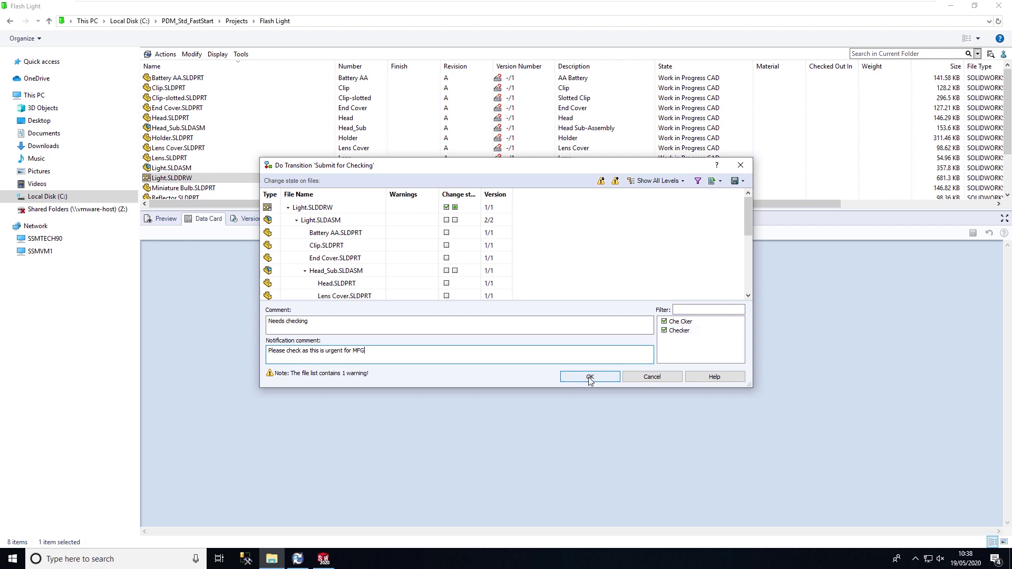
left_click(455, 207)
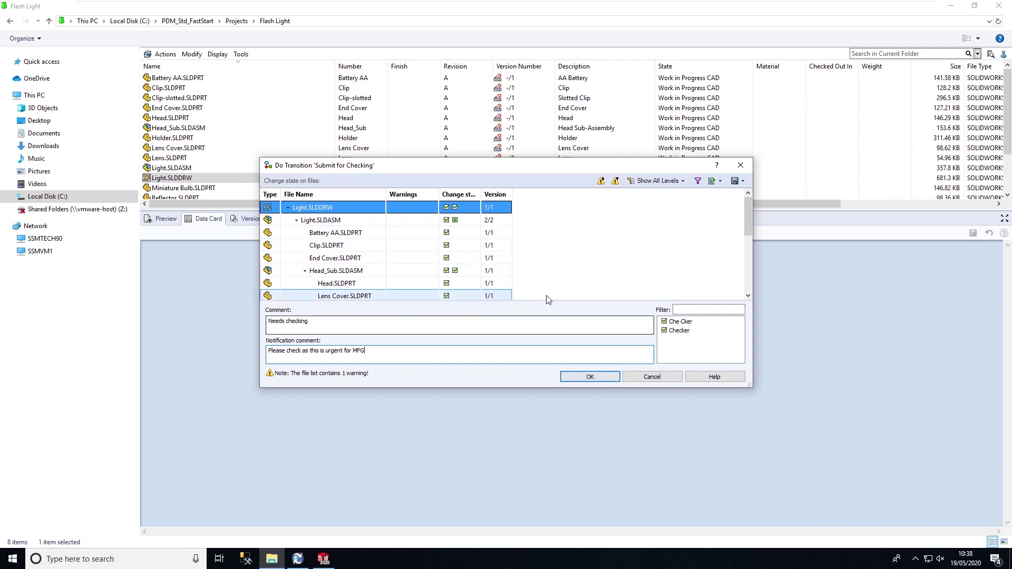
scroll(546, 294, "down", 3)
scroll(547, 294, "up", 3)
left_click(587, 377)
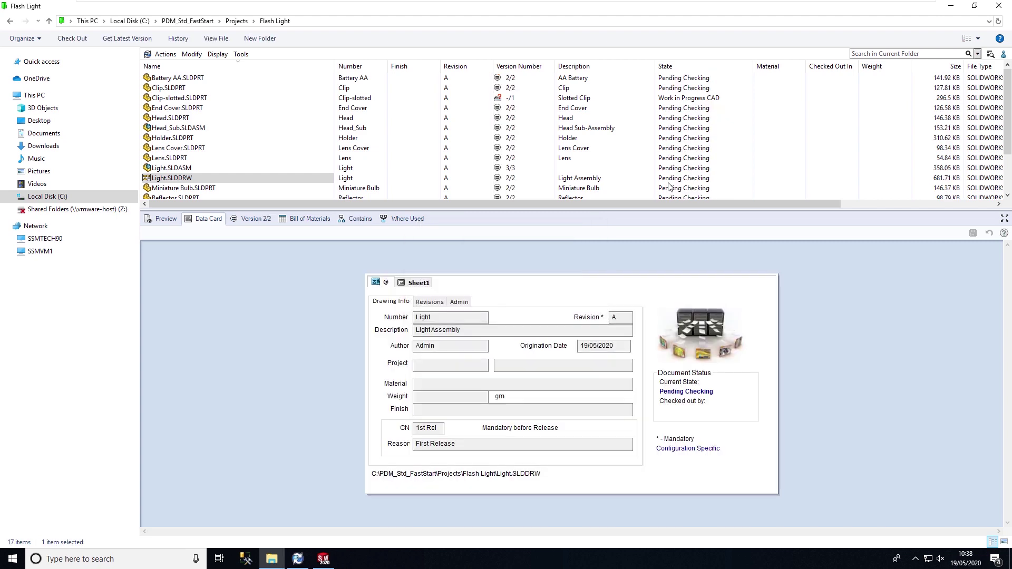
Step: Bring up the file actions for Light.SLDDRW, now in Pending Checking
right_click(161, 179)
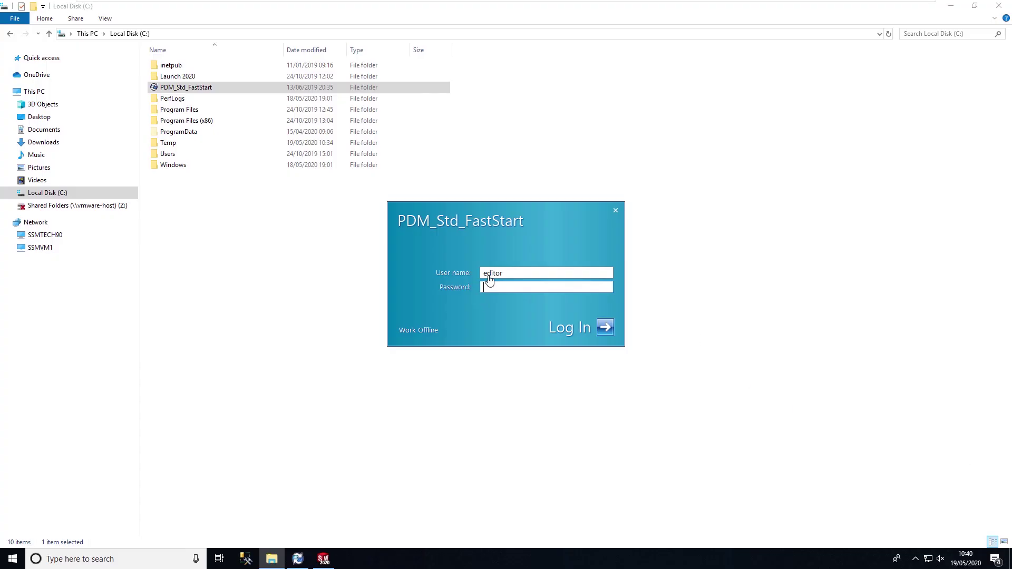
Step: Replace the pre-filled login user name with 'admin' and sign in to the vault
double_click(489, 274)
type("editor")
double_click(488, 274)
type("admin")
key("Return")
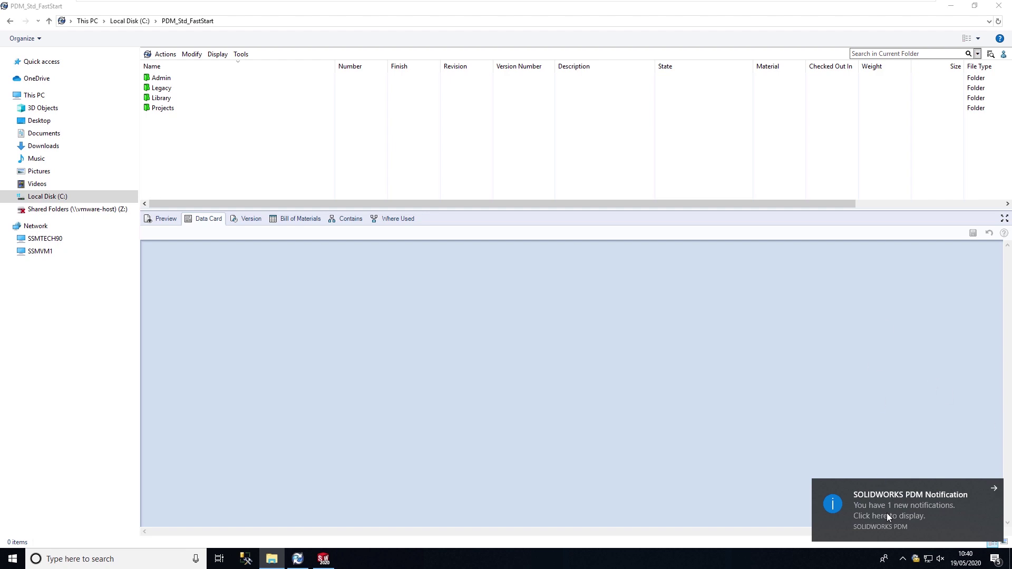
Step: Open the new PDM notification and enlarge it to read the files moved to Pending Checking
left_click(882, 508)
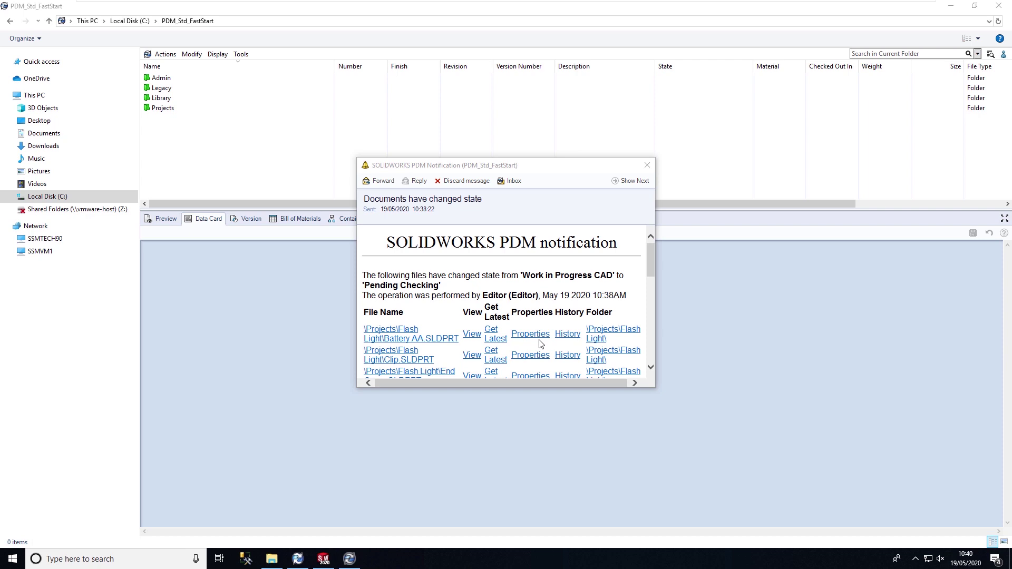
left_click_drag(655, 385, 915, 411)
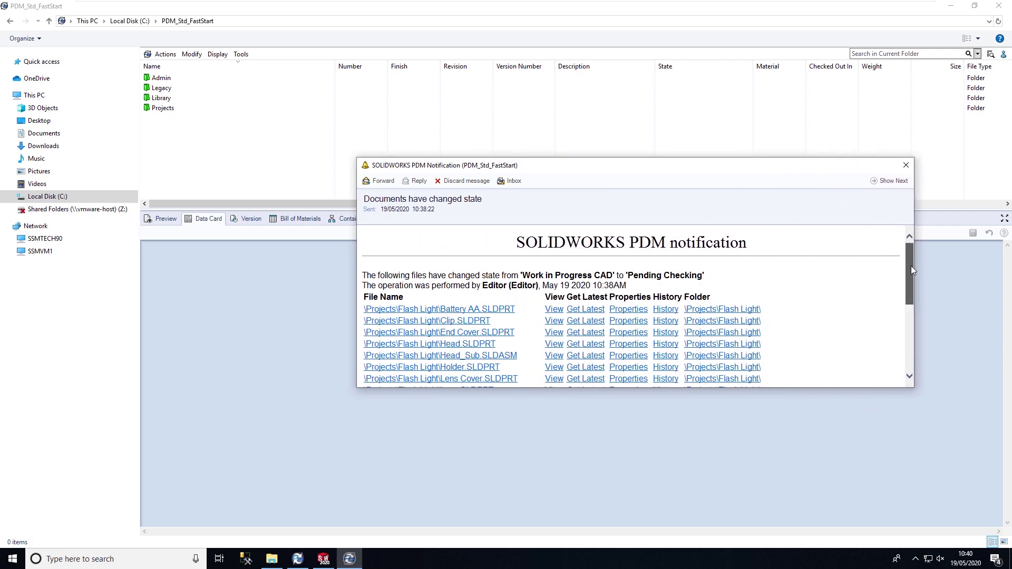
left_click_drag(913, 270, 911, 272)
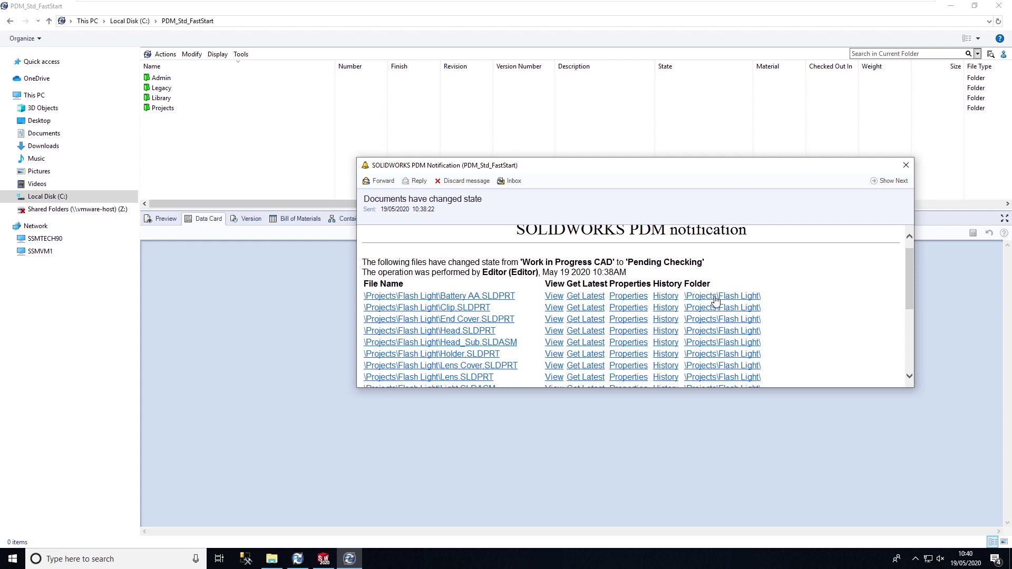
scroll(716, 300, "down", 2)
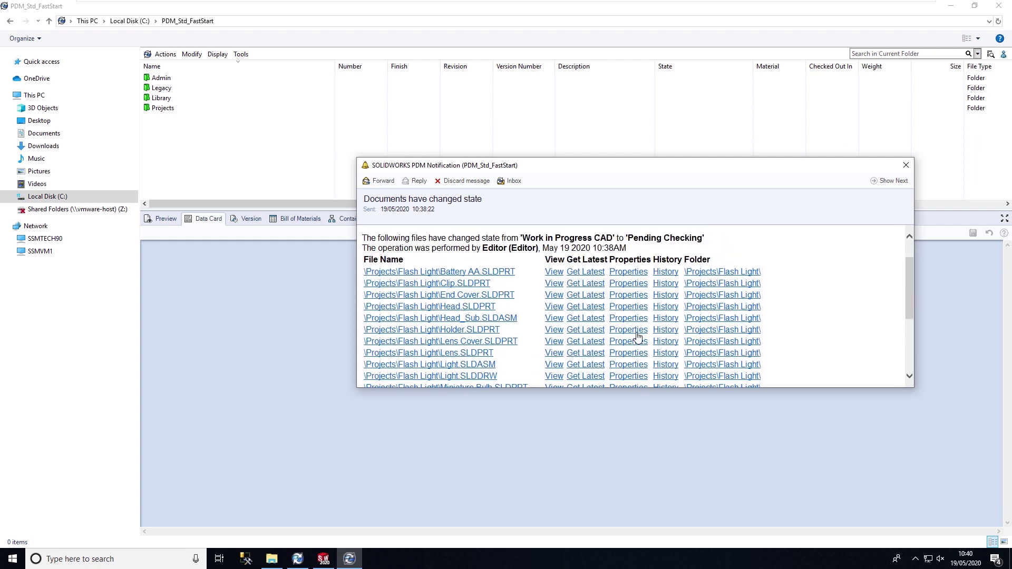
scroll(663, 351, "down", 3)
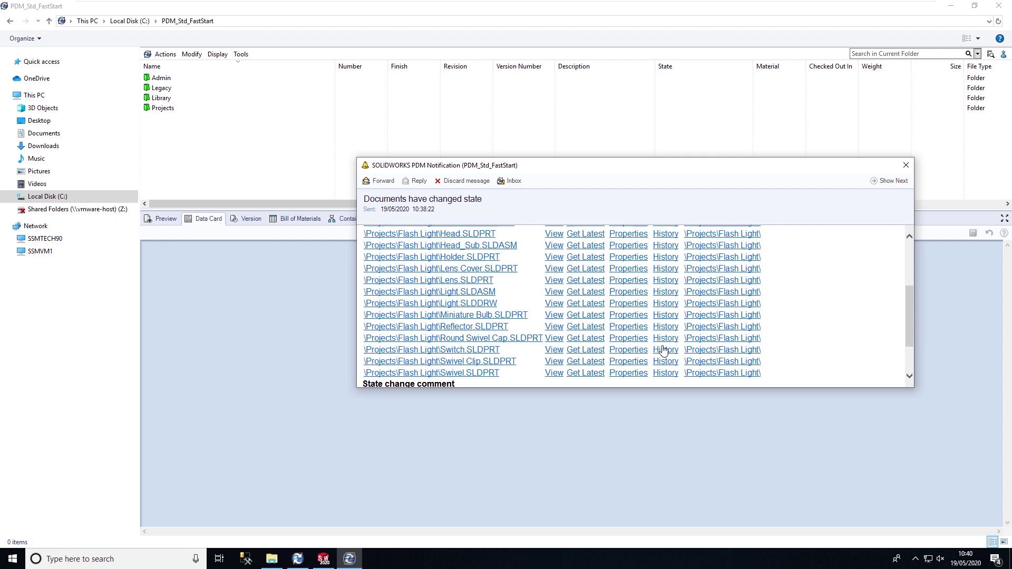
scroll(664, 350, "down", 2)
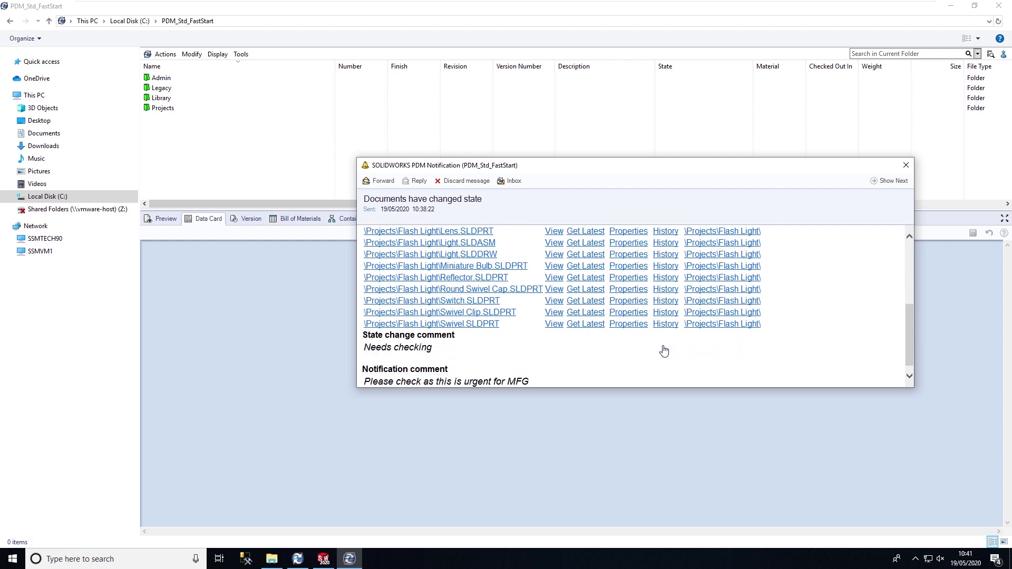
scroll(664, 351, "up", 2)
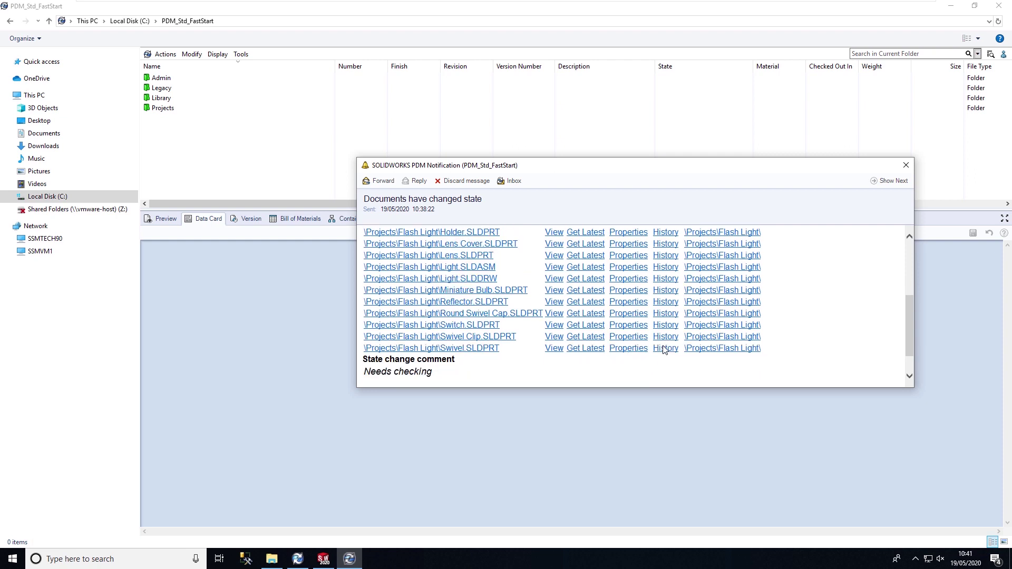
Step: Jump to the Flash Light folder, view Light.SLDDRW's preview and data card, and list its state changes
left_click(704, 282)
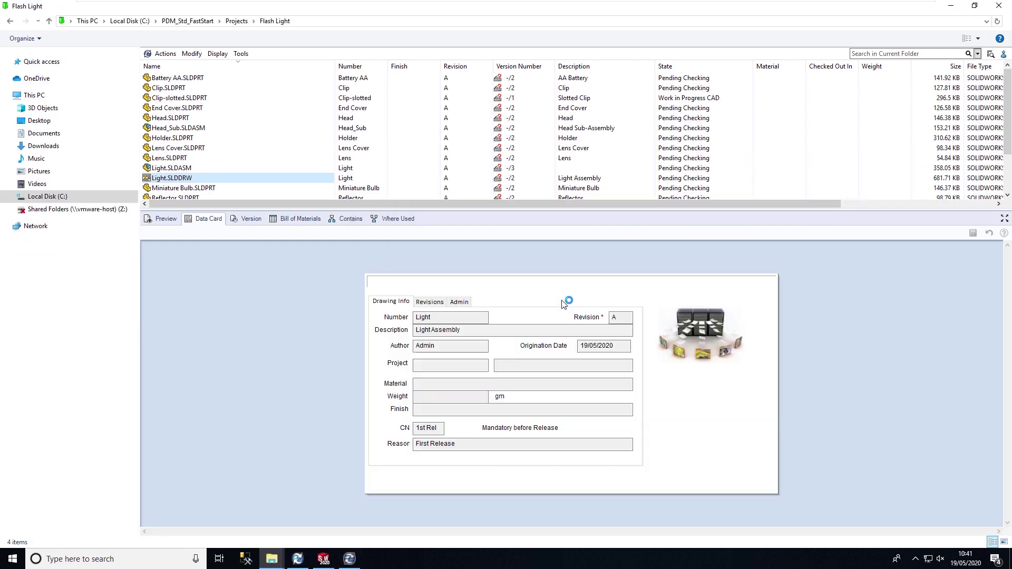
left_click(167, 219)
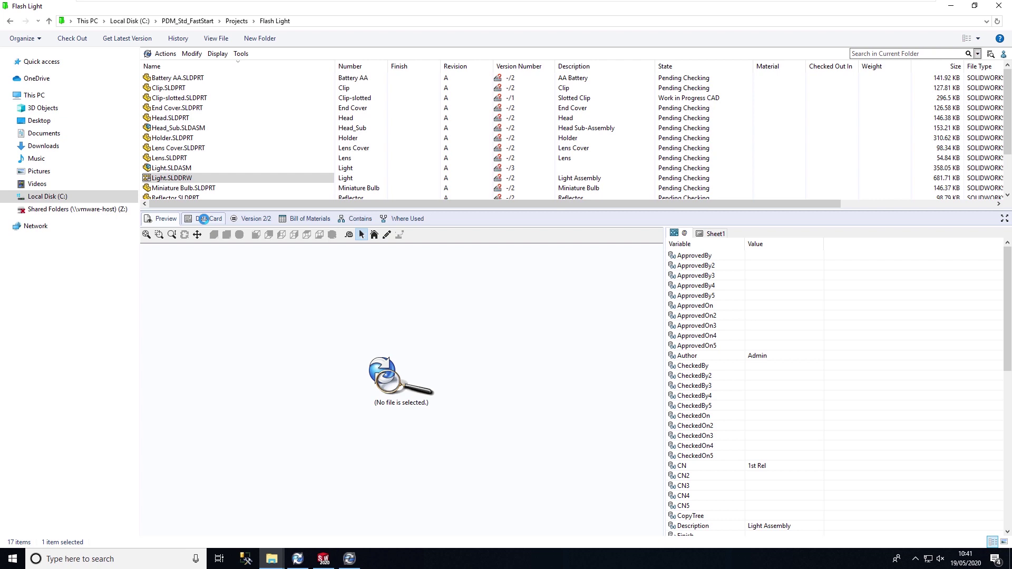
left_click(205, 220)
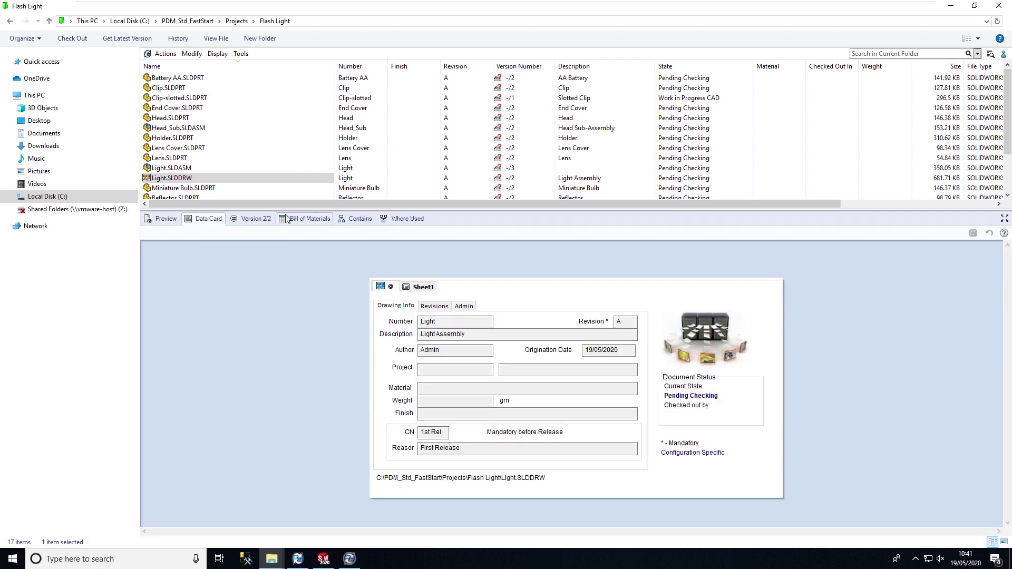
right_click(175, 182)
mouse_move(232, 342)
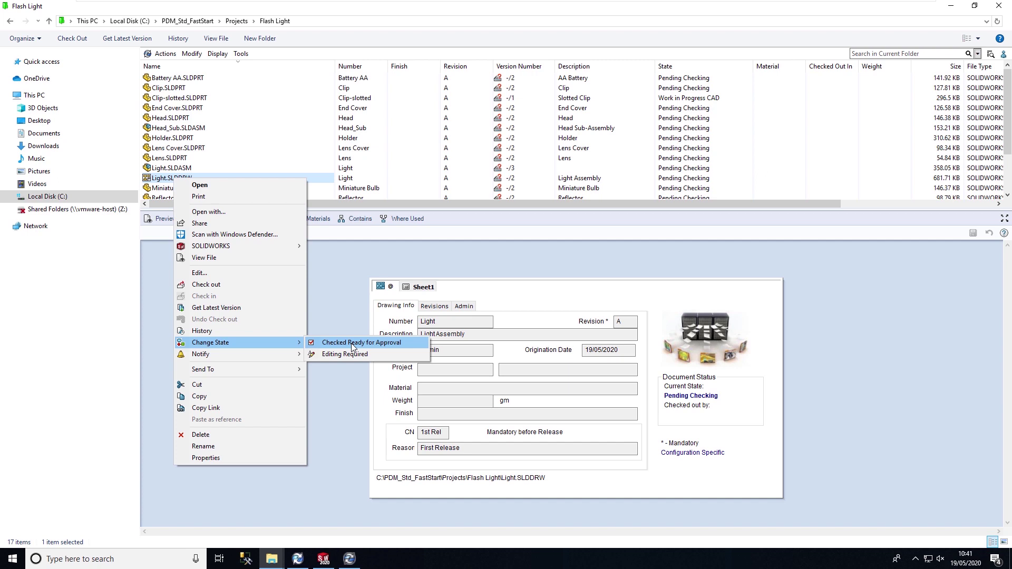
Step: Choose Checked Ready for Approval with comment 'Looks good' and notification note 'All ready for MFG'
left_click(351, 343)
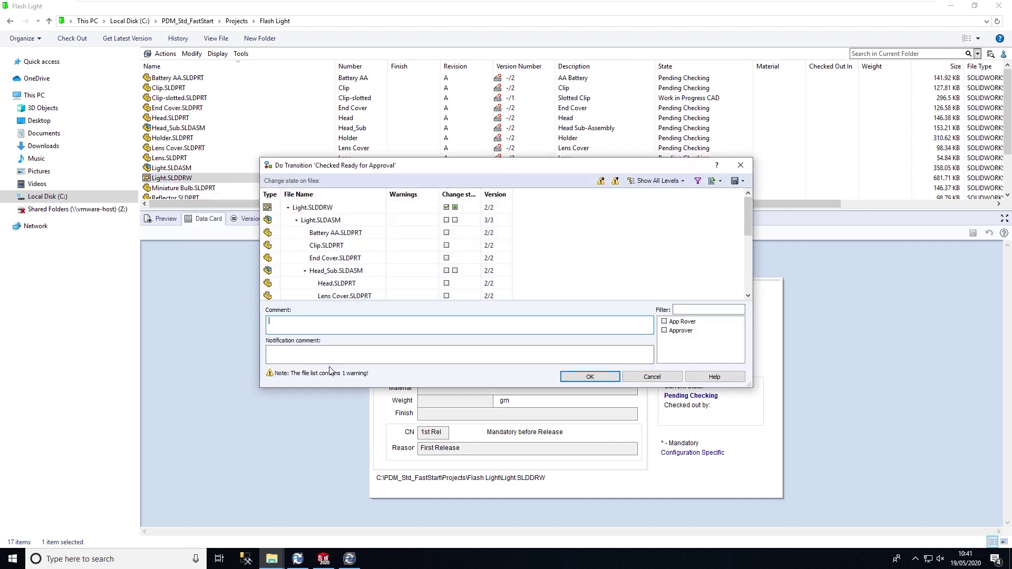
type("Looks good")
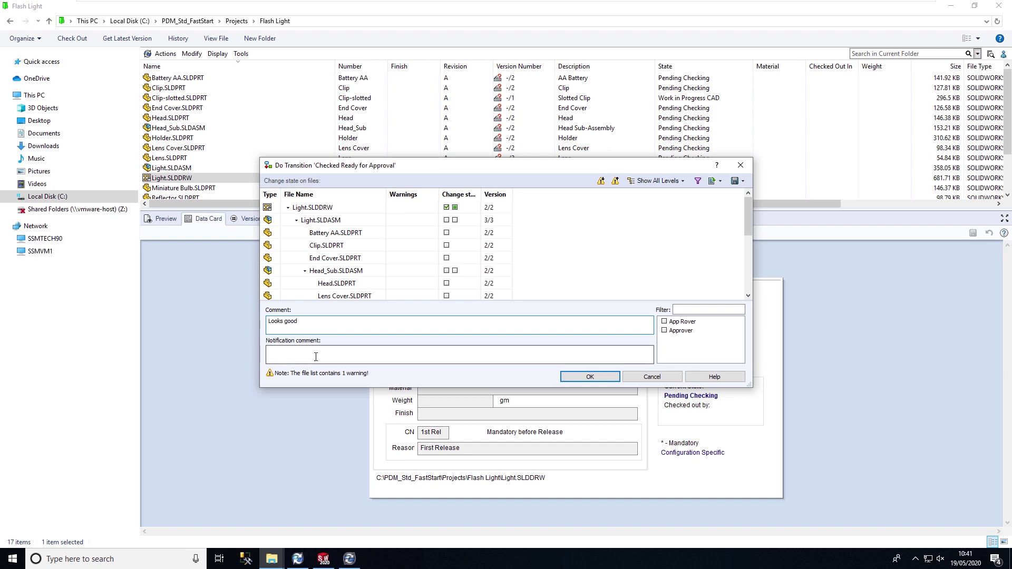
left_click(315, 356)
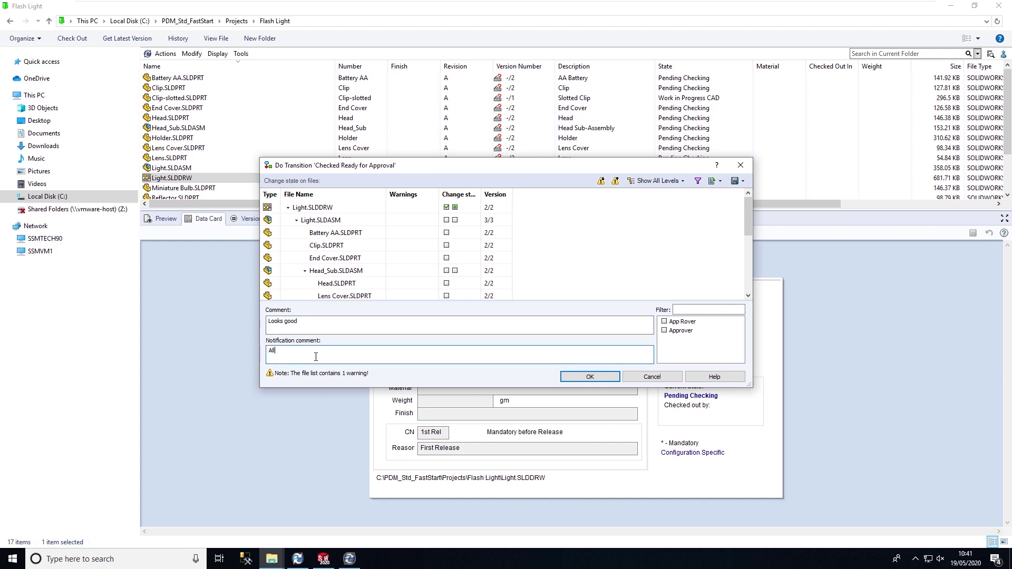
type("All ready for MFG")
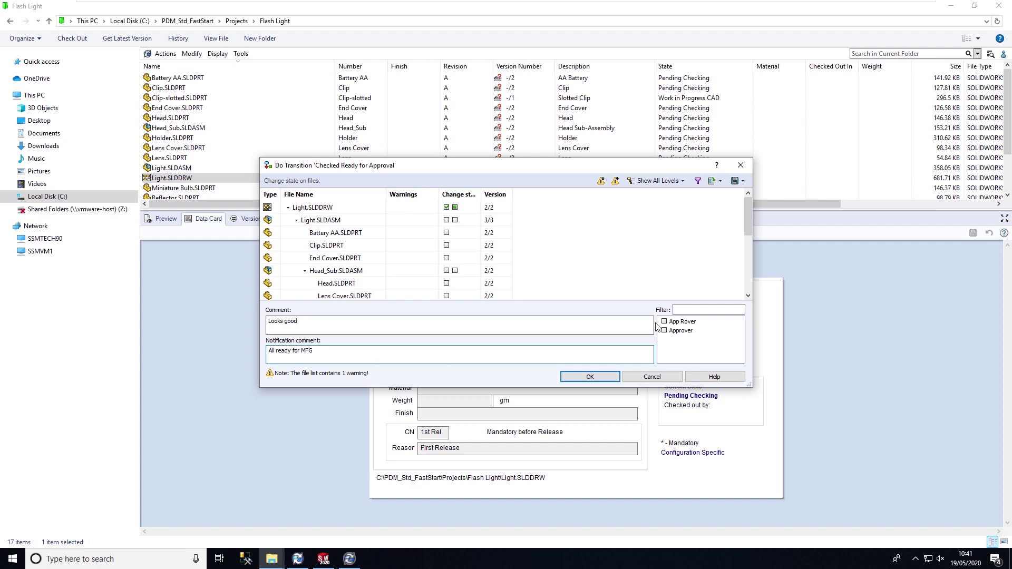
Step: Notify both approvers, include all referenced files, and run the state change
left_click(665, 321)
left_click(665, 331)
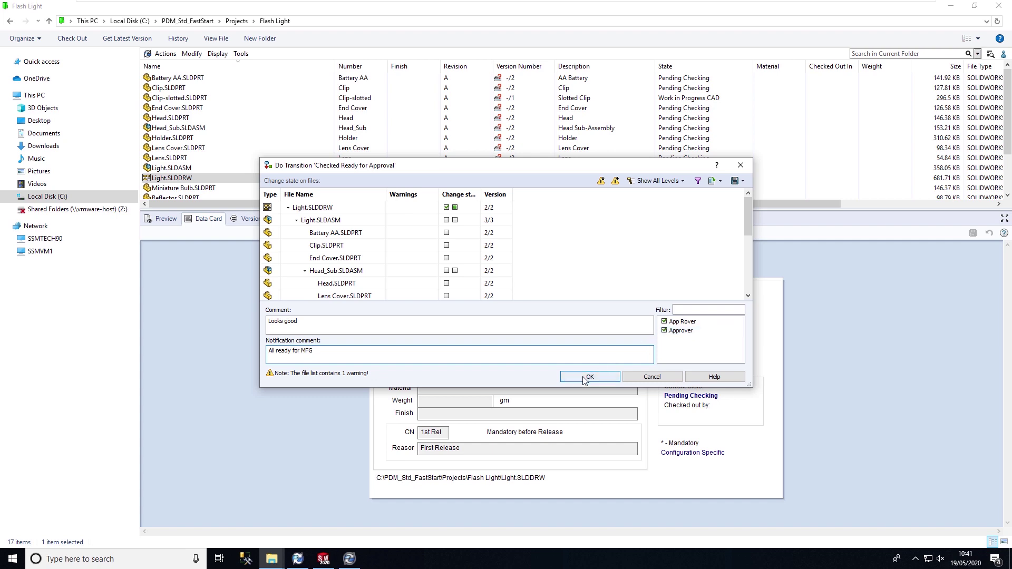
left_click(455, 208)
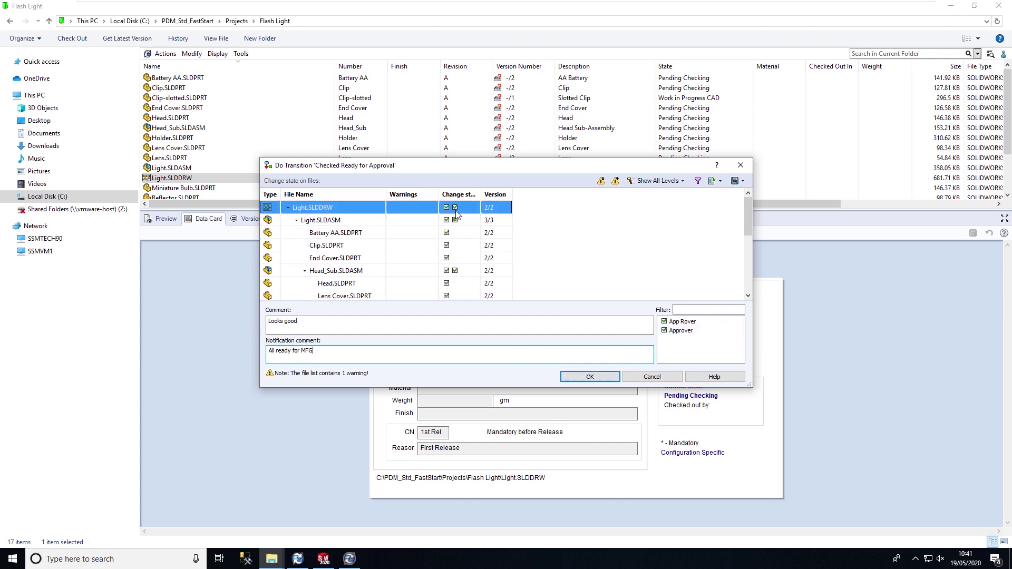
left_click(588, 378)
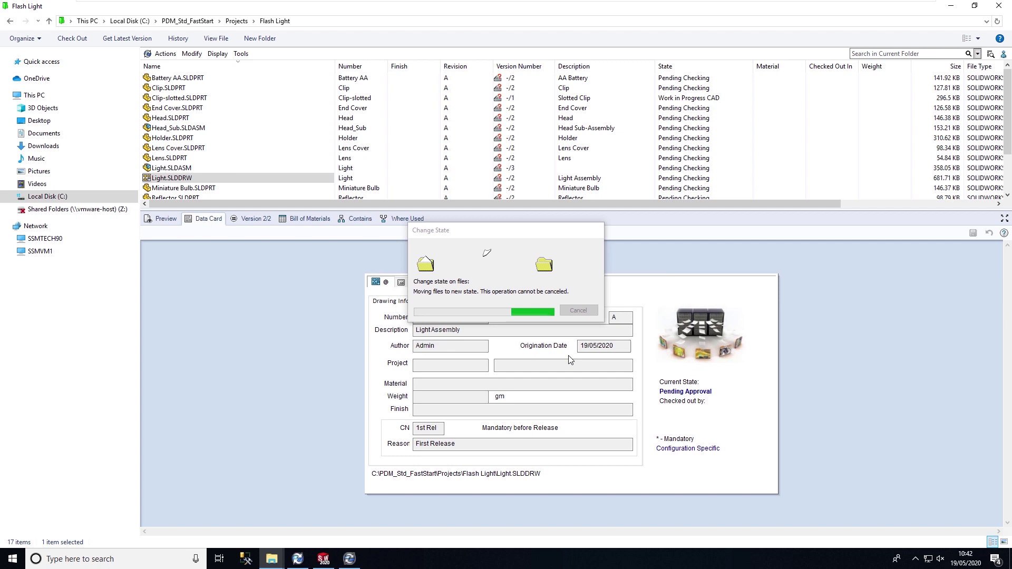
Step: Check Light.SLDDRW's revision details on the data card's Revisions tab
left_click(429, 303)
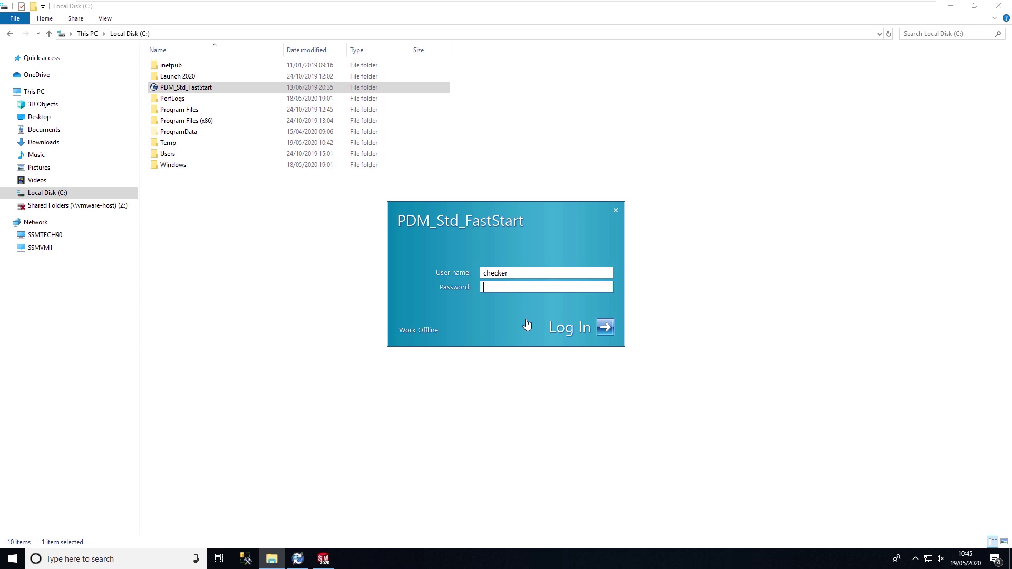
Step: Log in as 'approver' and open the state-change notification, enlarging it to show more files
left_click(509, 274)
double_click(509, 275)
type("approver")
key("Return")
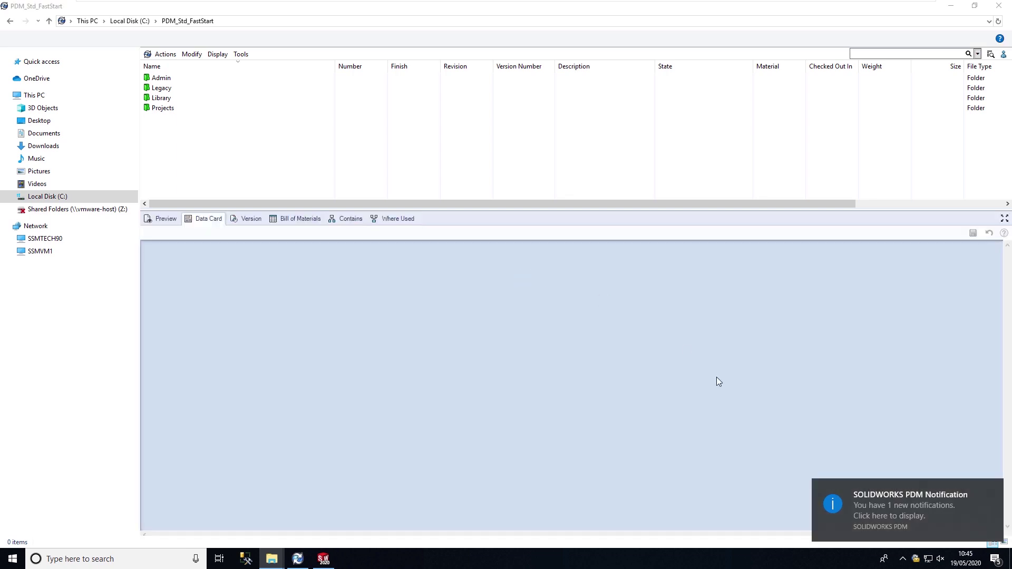
left_click(887, 513)
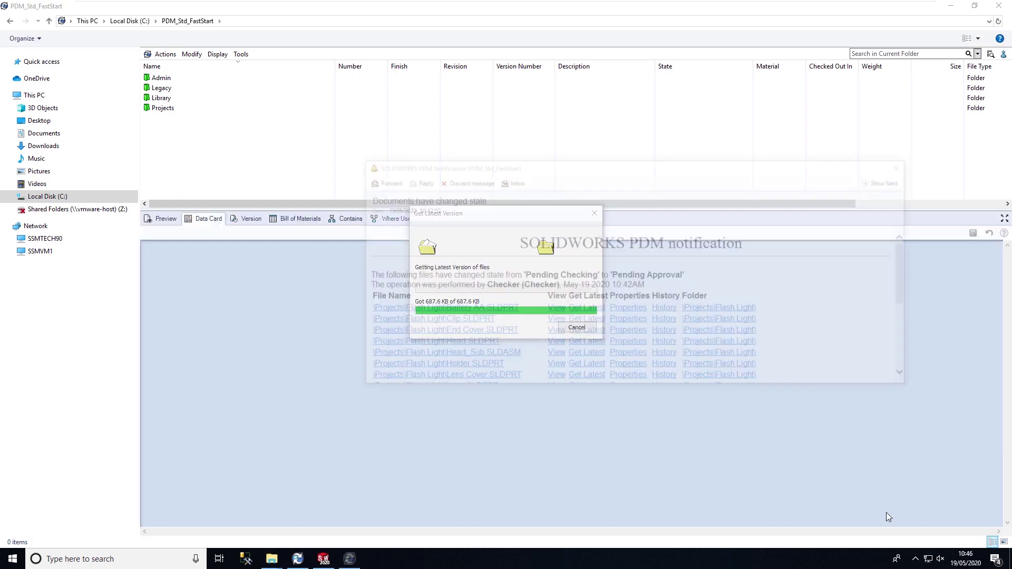
left_click_drag(699, 158, 699, 90)
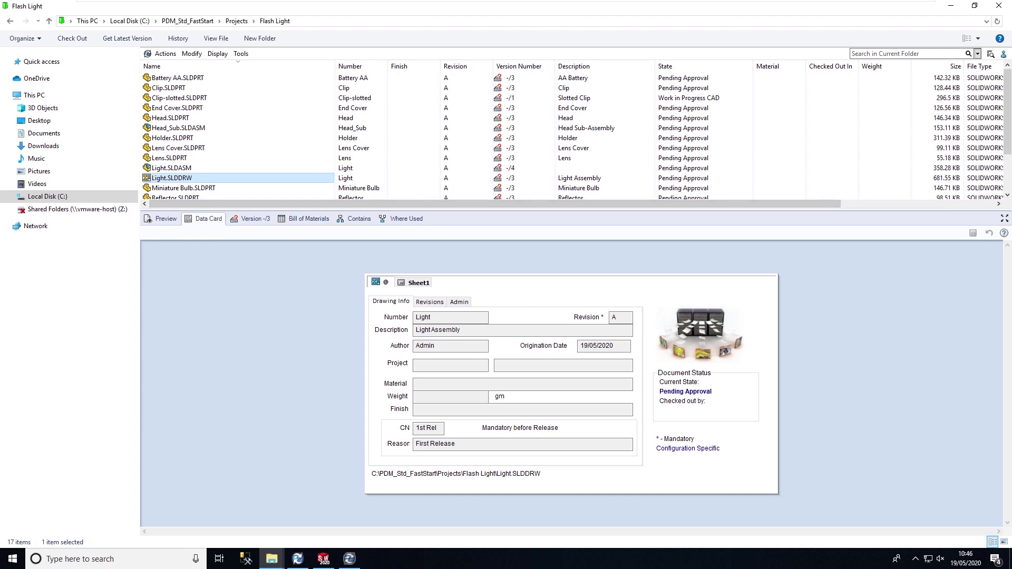
Step: Transition Light.SLDDRW and its references to Approved with the comment 'All looks good for MFG'
right_click(180, 178)
mouse_move(222, 342)
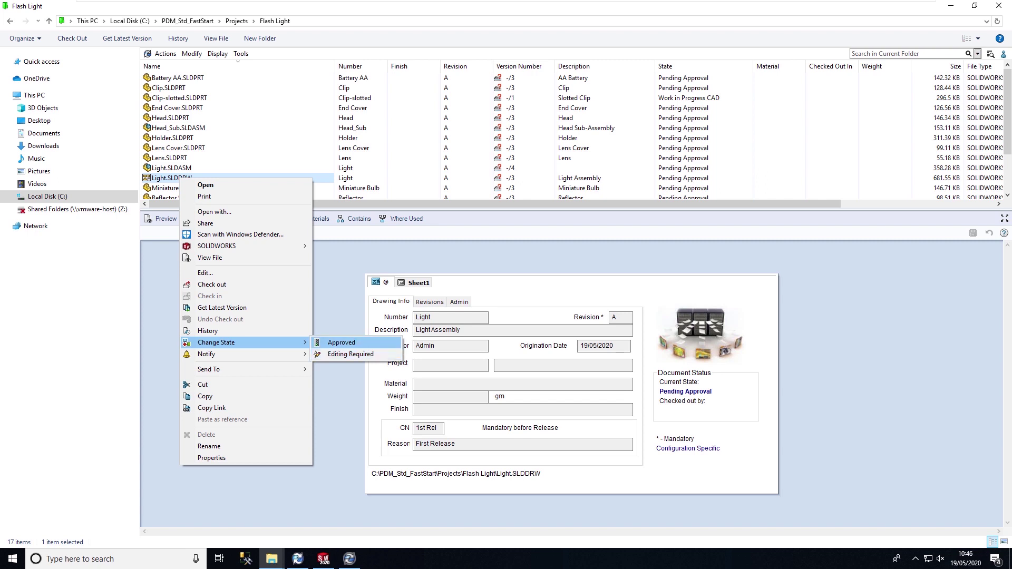
left_click(342, 343)
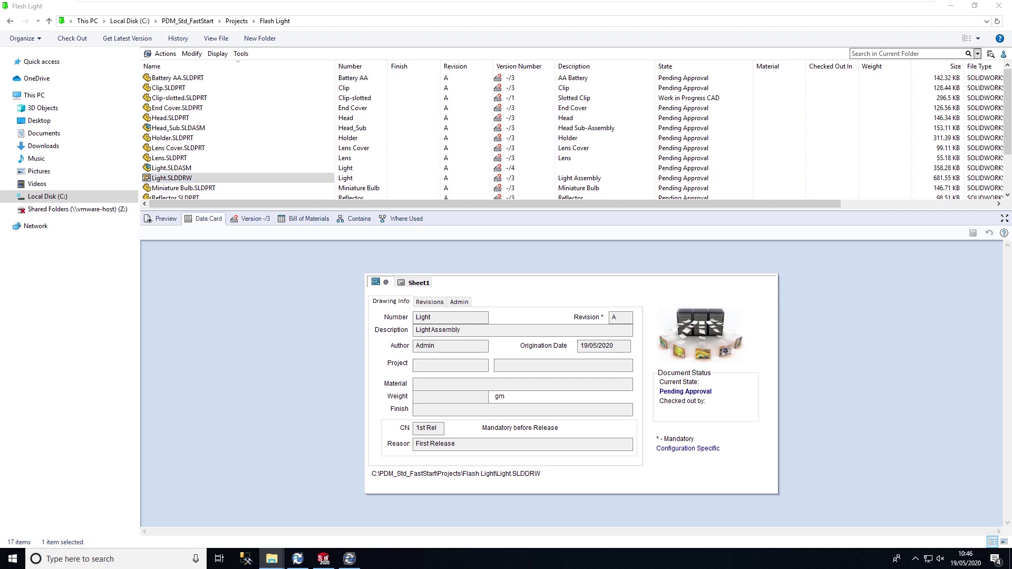
type("All")
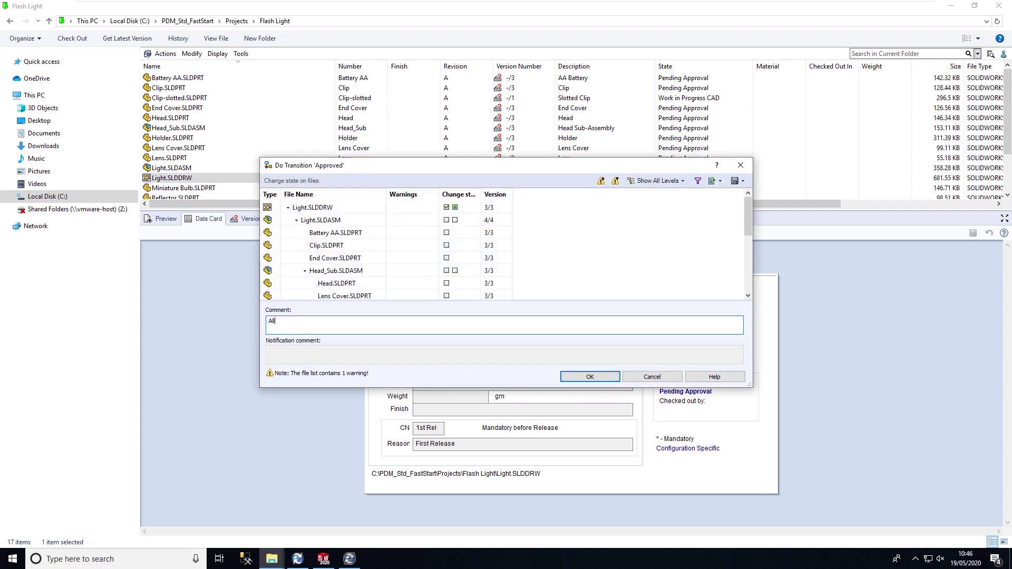
type(" looks good for MFG")
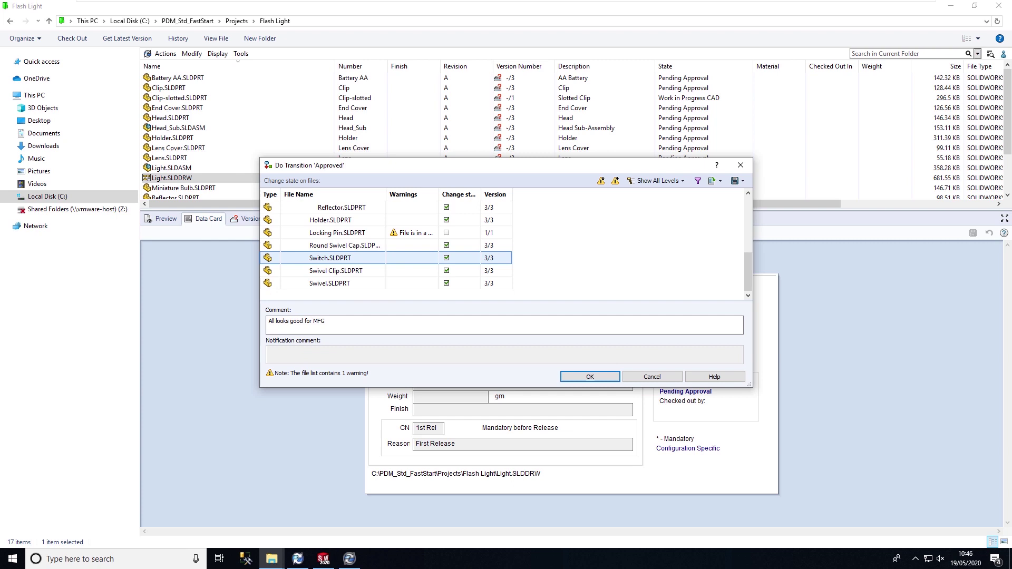
key("Return")
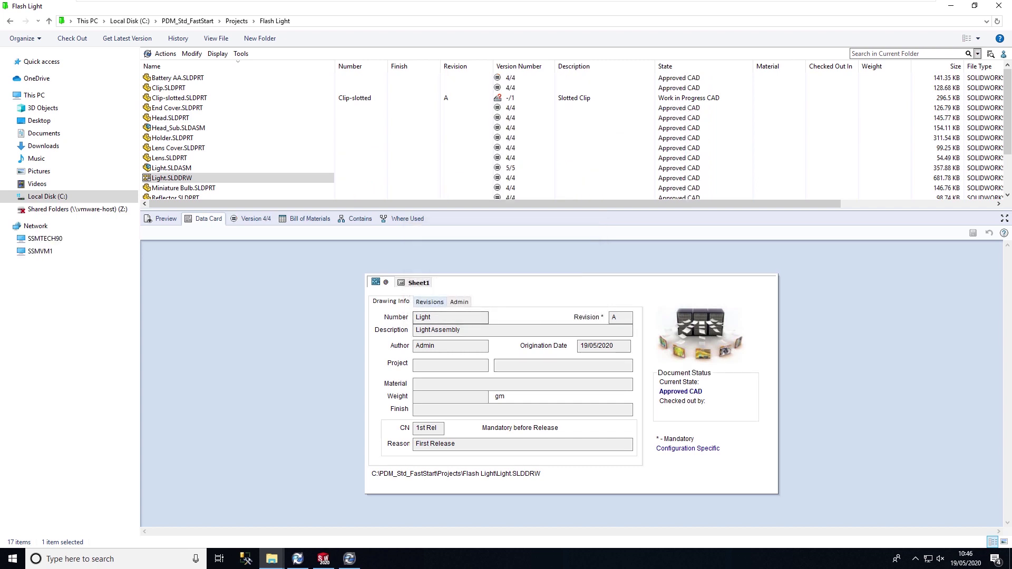
left_click(430, 301)
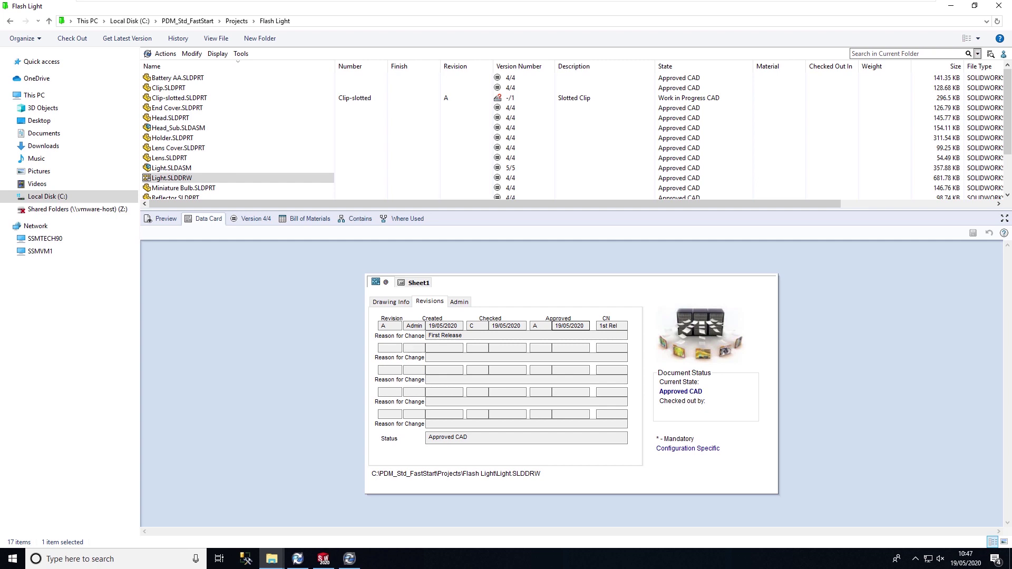
left_click(391, 302)
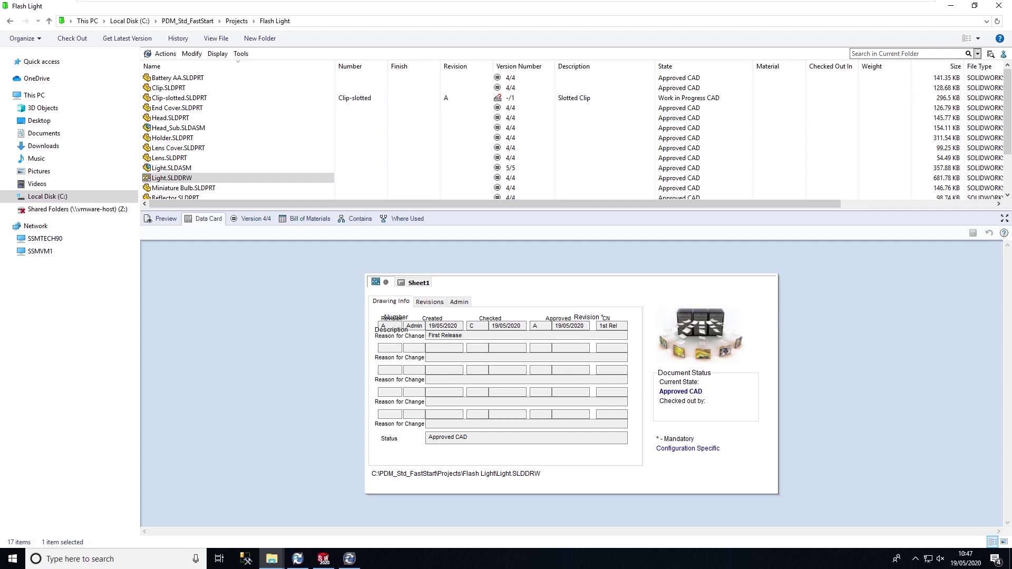
left_click(177, 38)
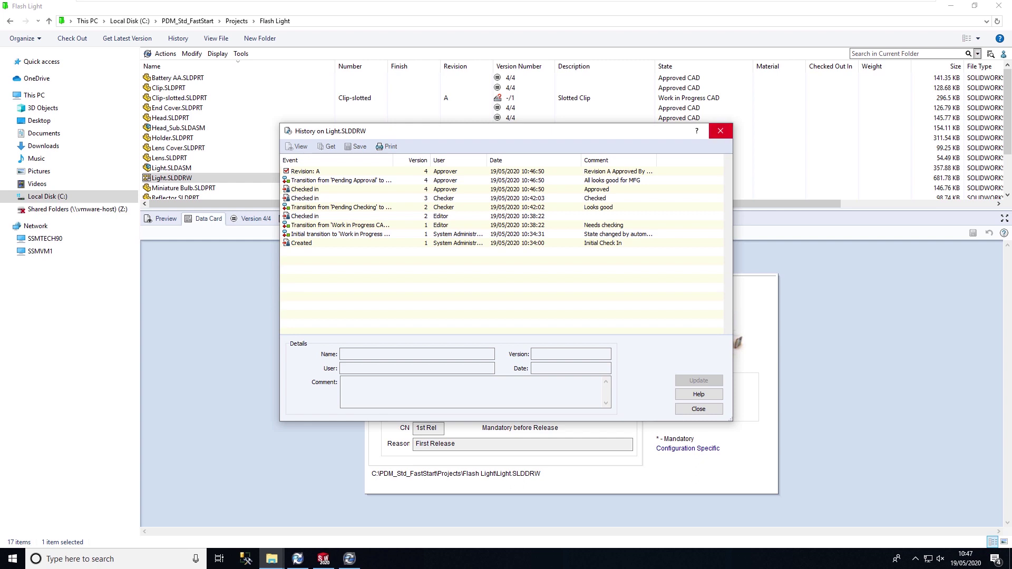
left_click(720, 131)
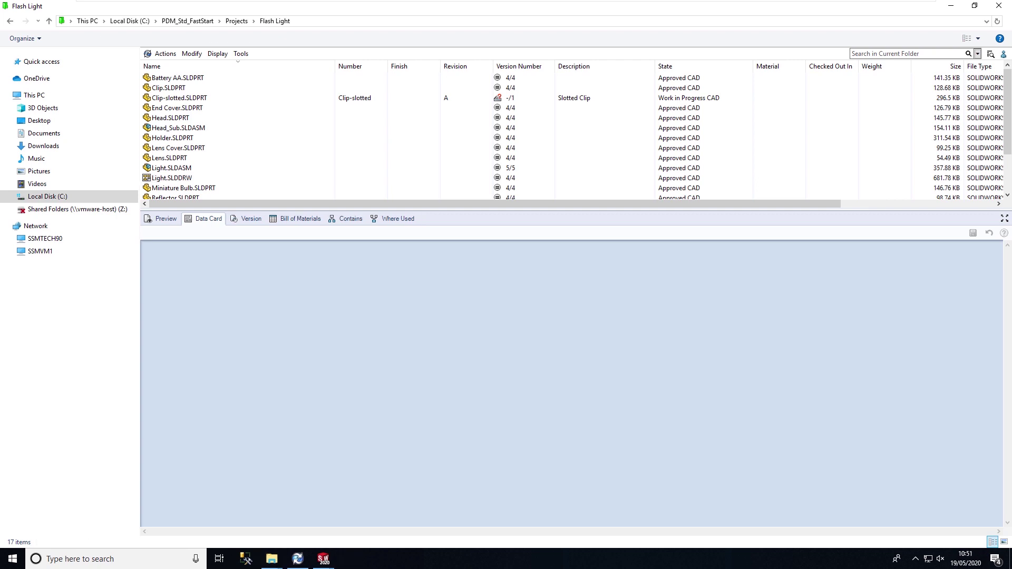
Step: Select the generated Light.pdf and preview its Approved CAD-stamped drawing
scroll(572, 137, "down", 2)
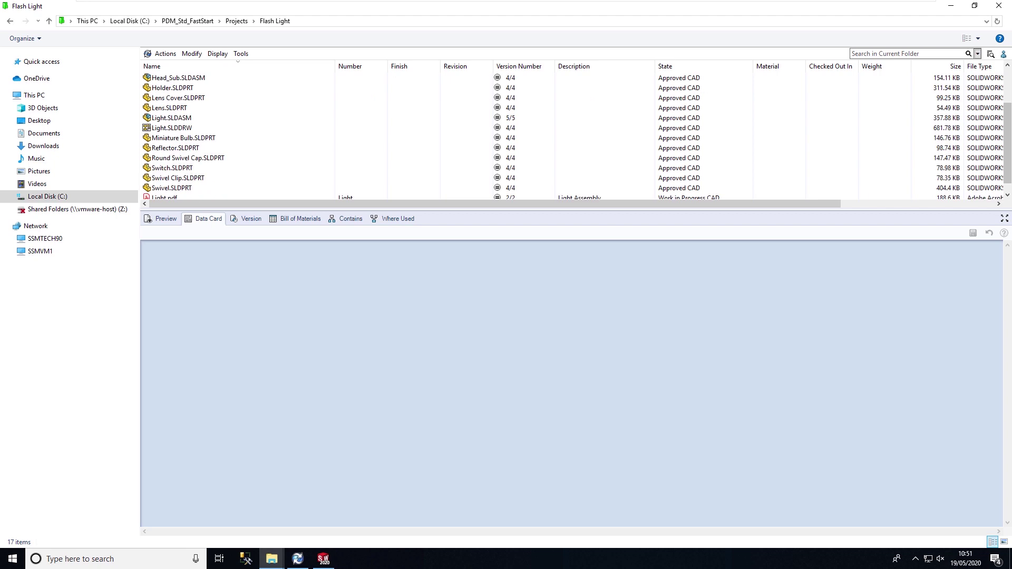
scroll(237, 158, "down", 1)
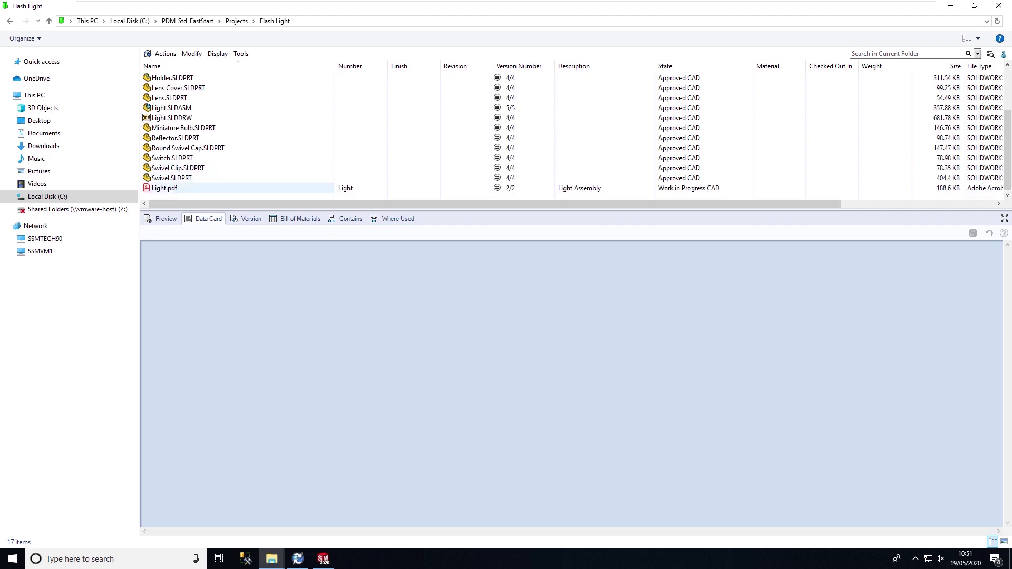
left_click(237, 189)
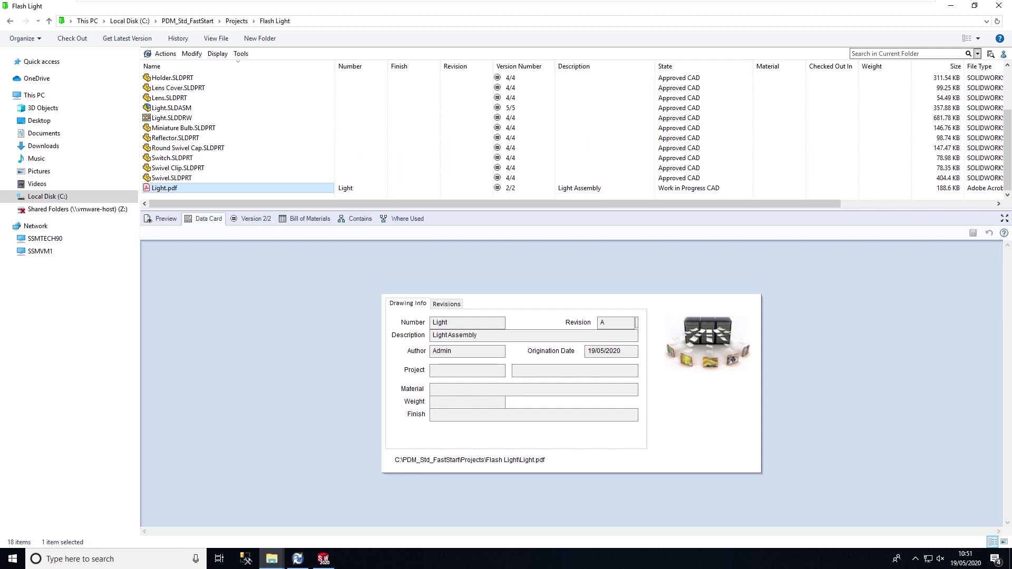
left_click(162, 219)
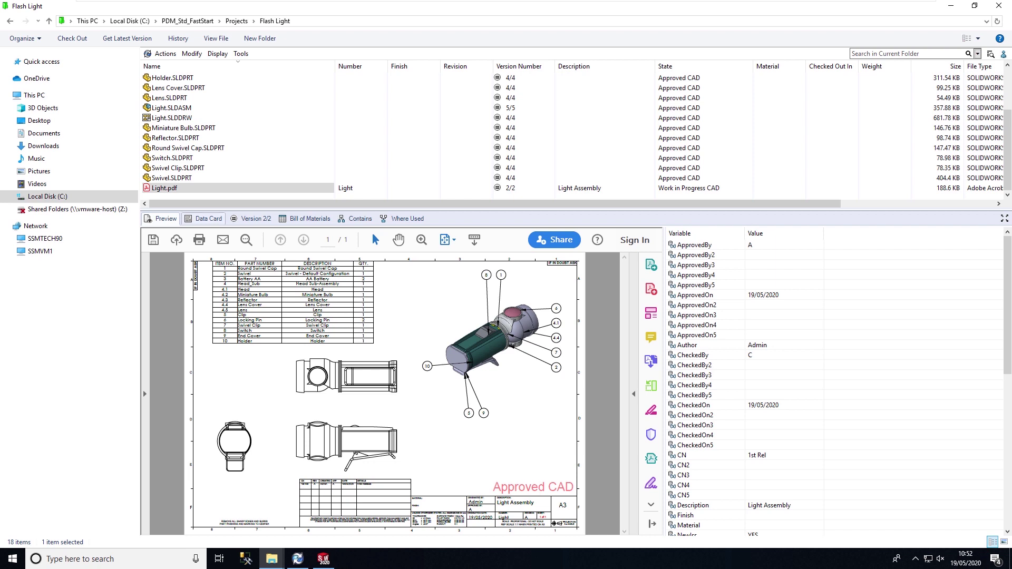
Step: Check Light.pdf's data card and Revision A 'First Release', then show the preview again
left_click(205, 218)
left_click(452, 307)
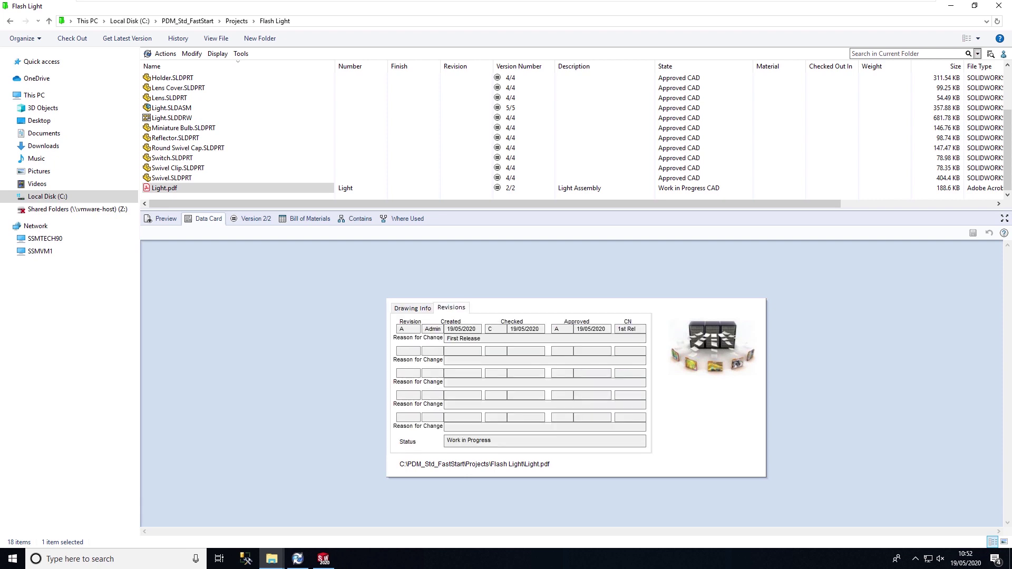
left_click(160, 218)
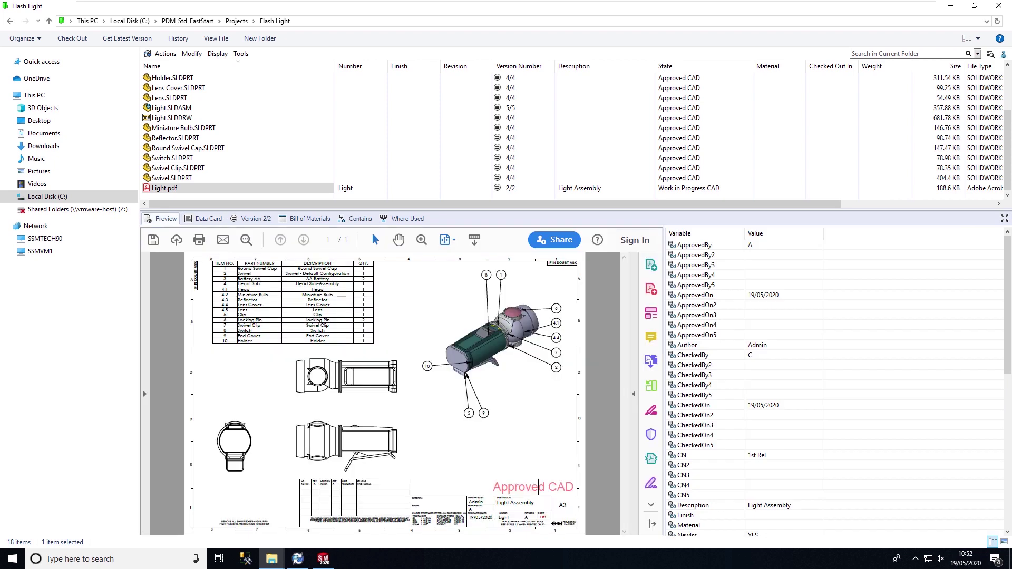